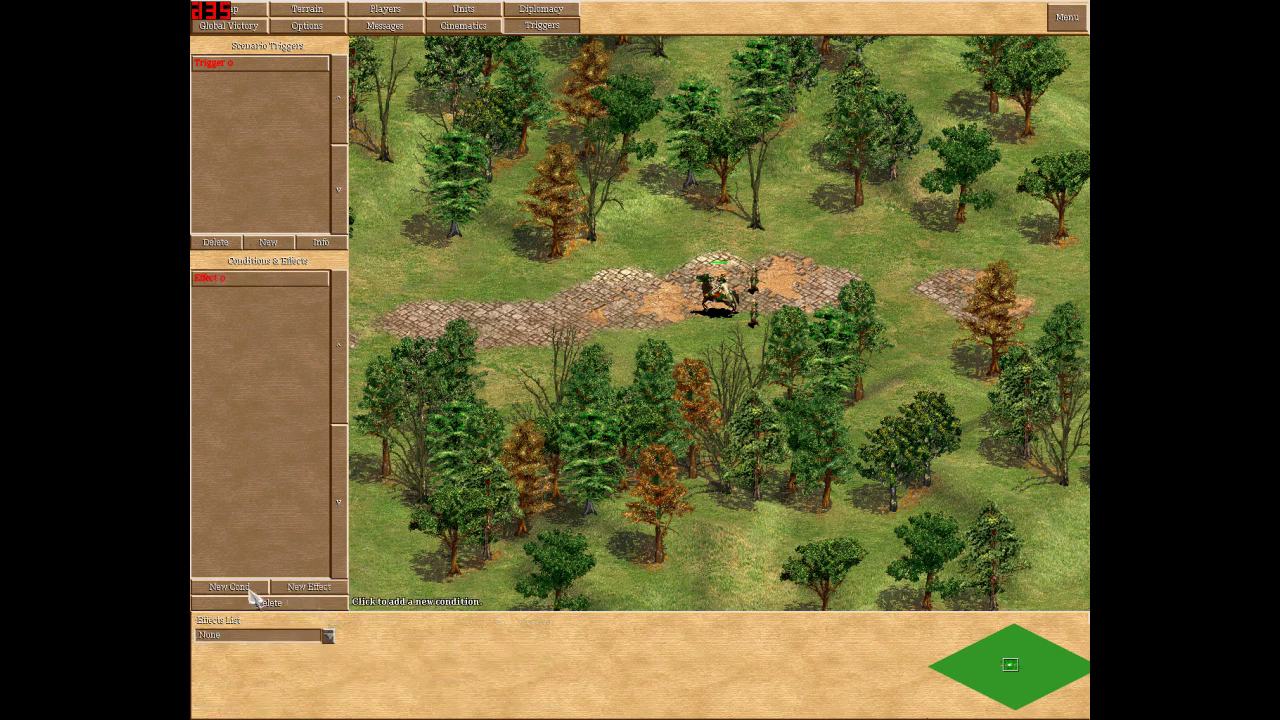
Step: Configure the first effect as Change Object Name and assign the mounted unit on the stone path as its target
left_click(328, 637)
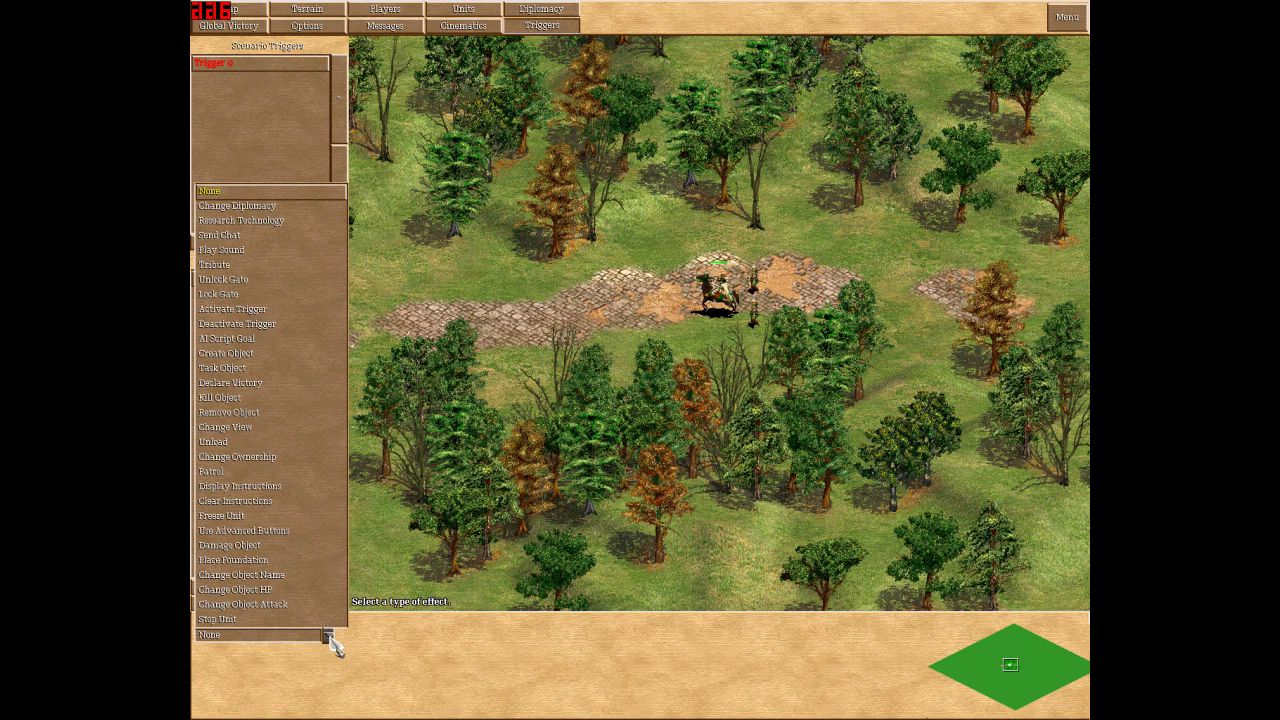
left_click(281, 578)
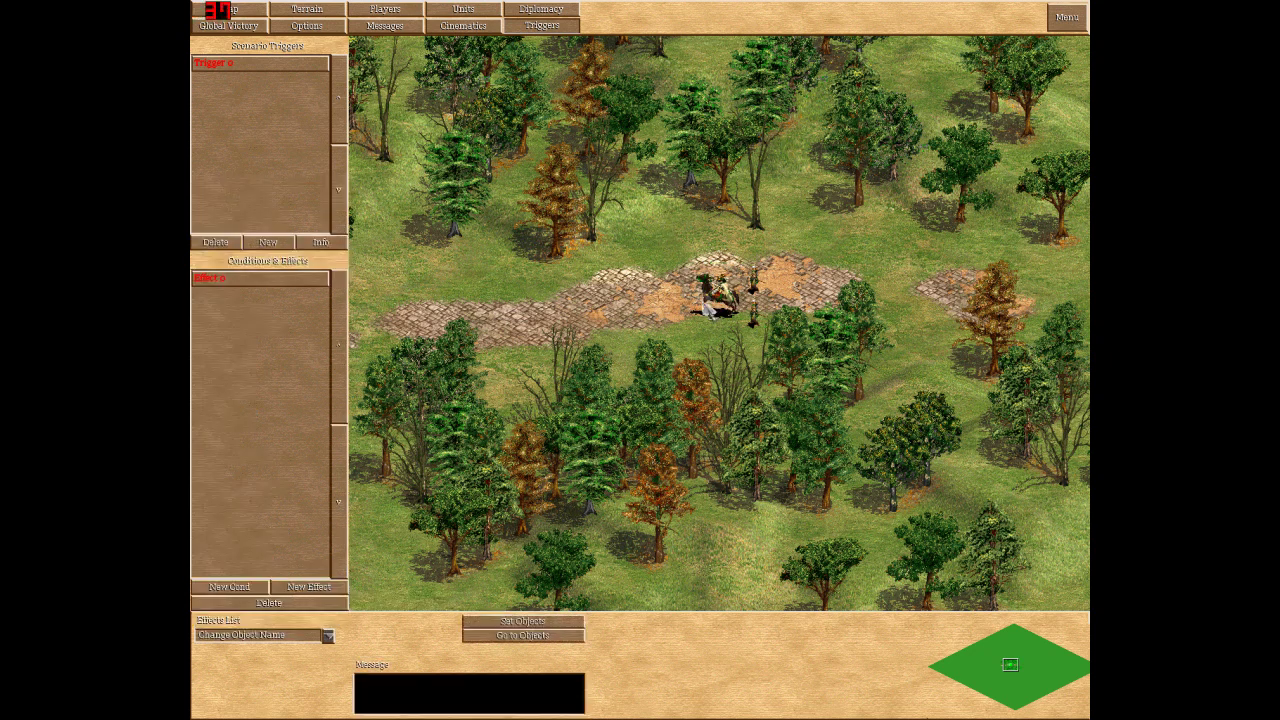
left_click(527, 626)
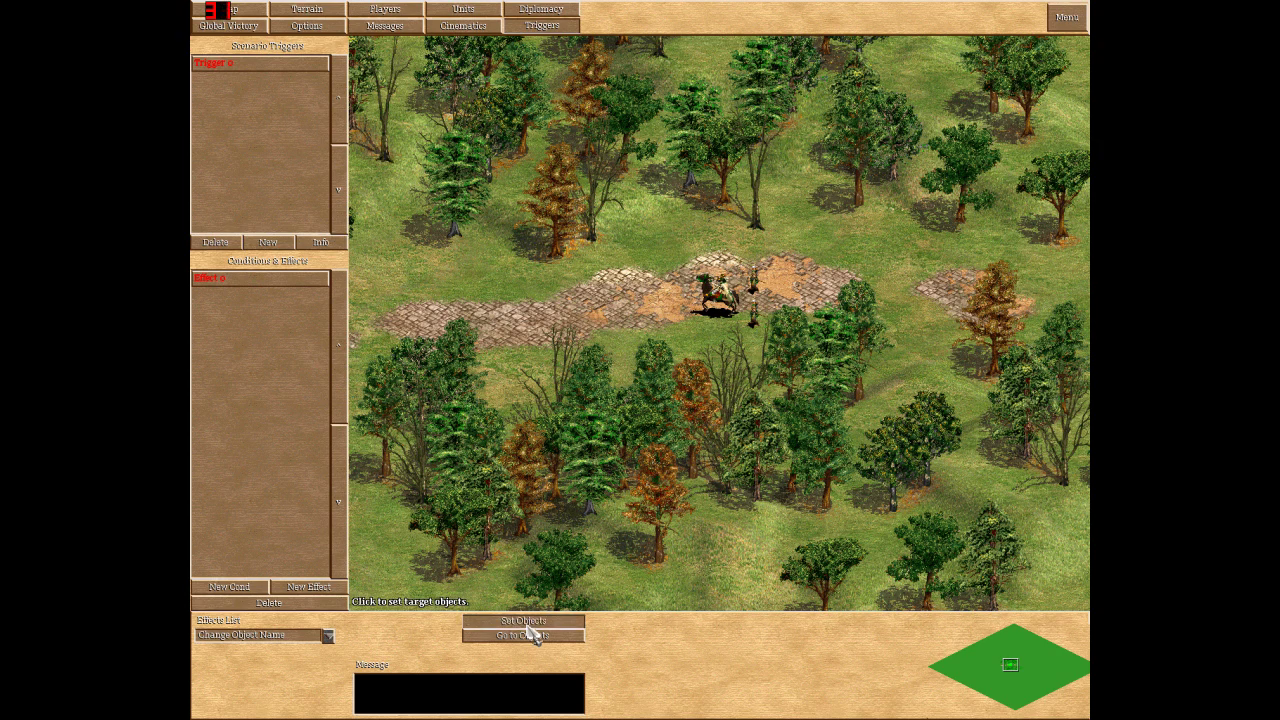
left_click(726, 300)
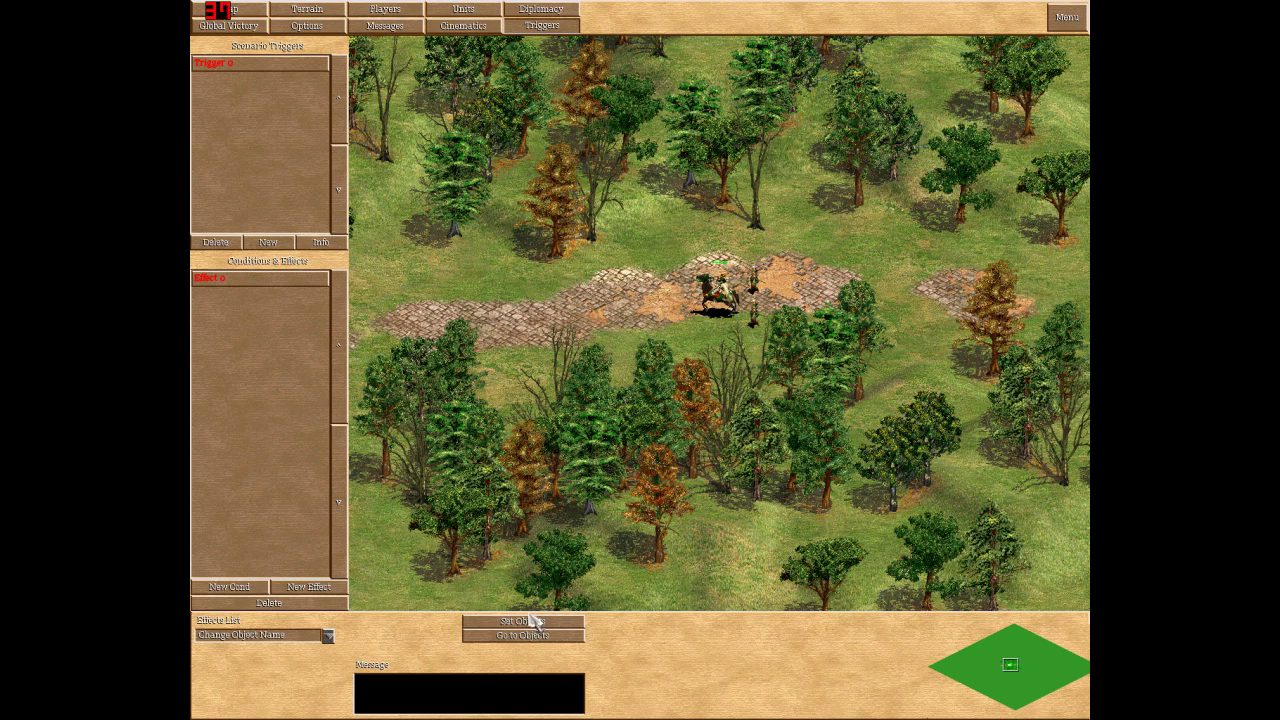
left_click(495, 636)
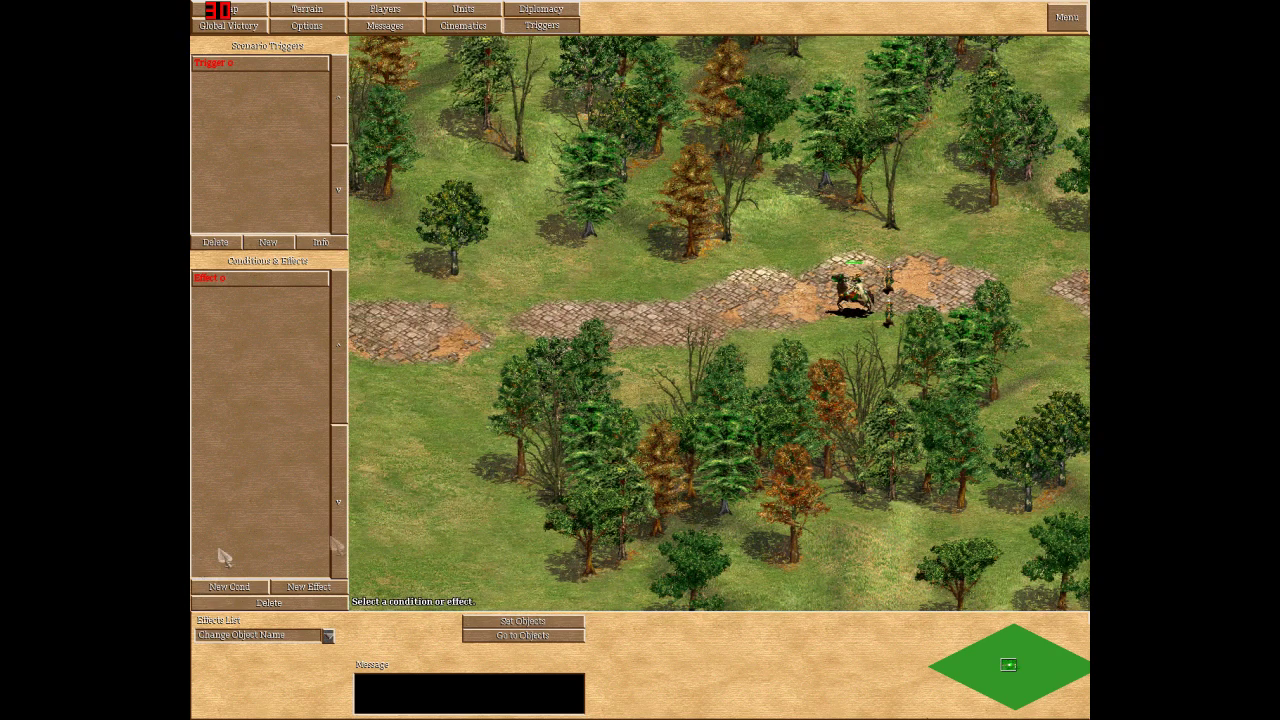
left_click(537, 640)
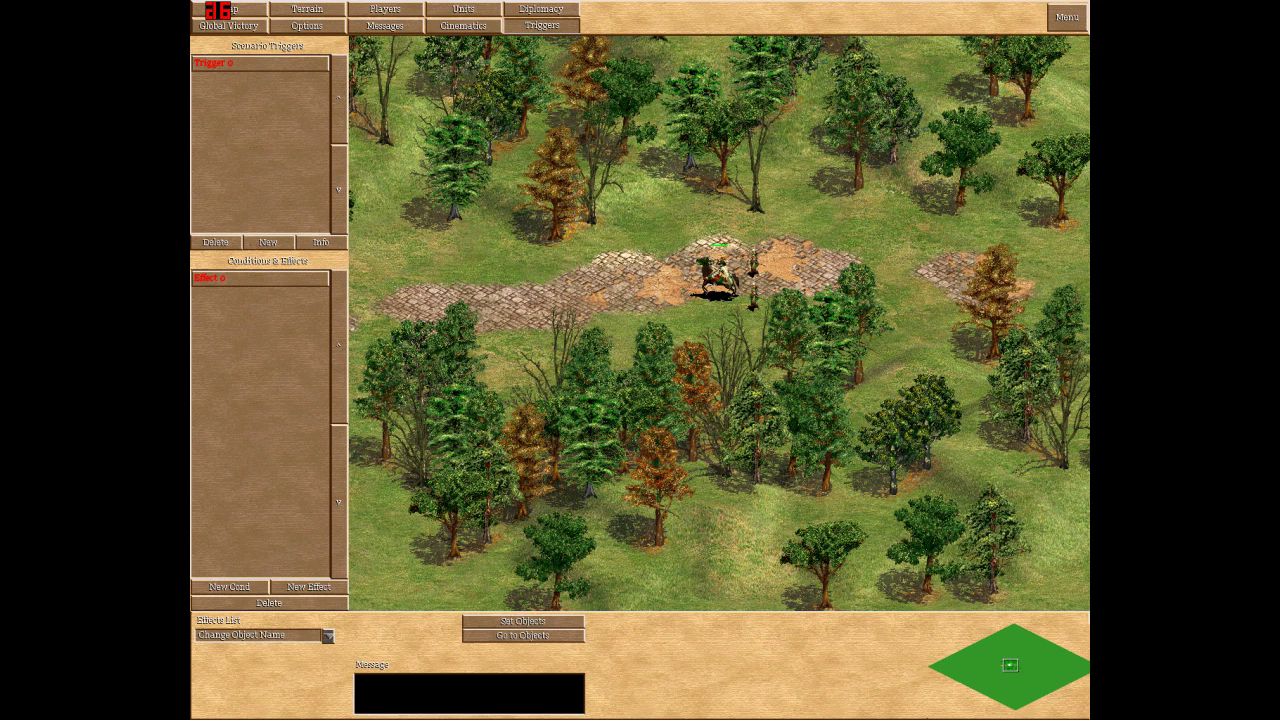
left_click(258, 214)
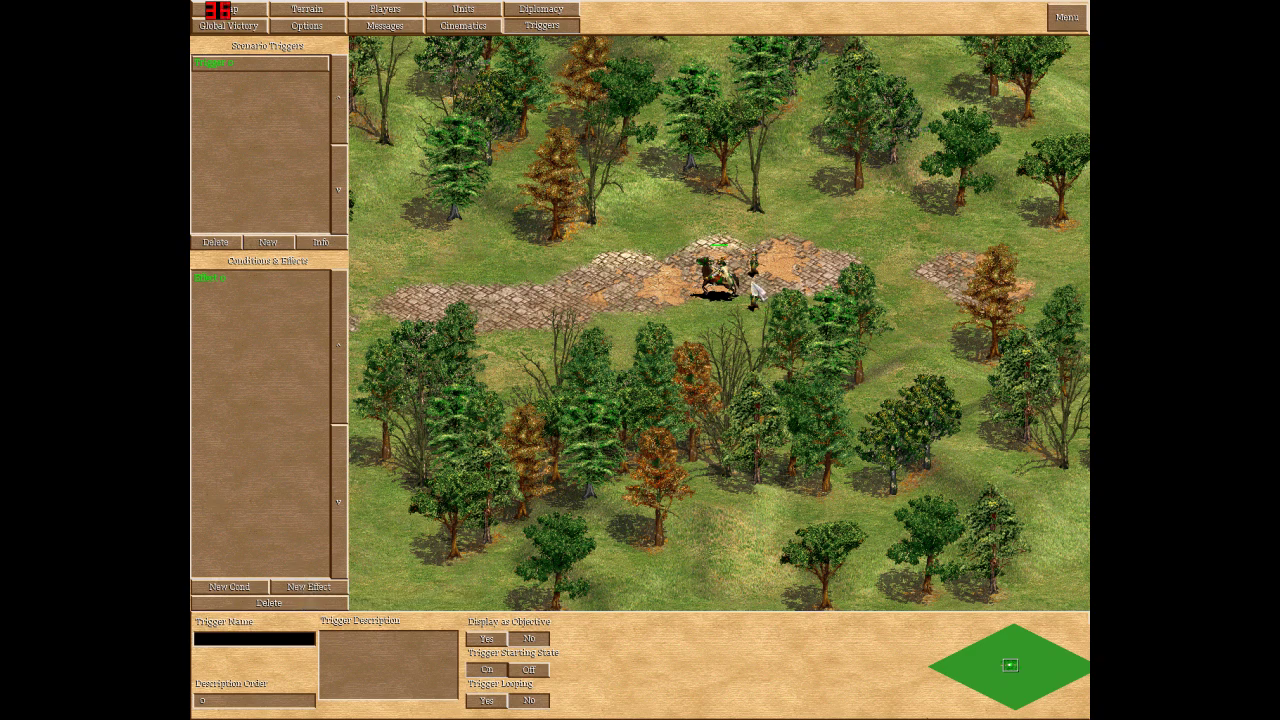
Step: Add a Change Object HP effect with Player 1 as source player and the mounted unit as its target
left_click(305, 594)
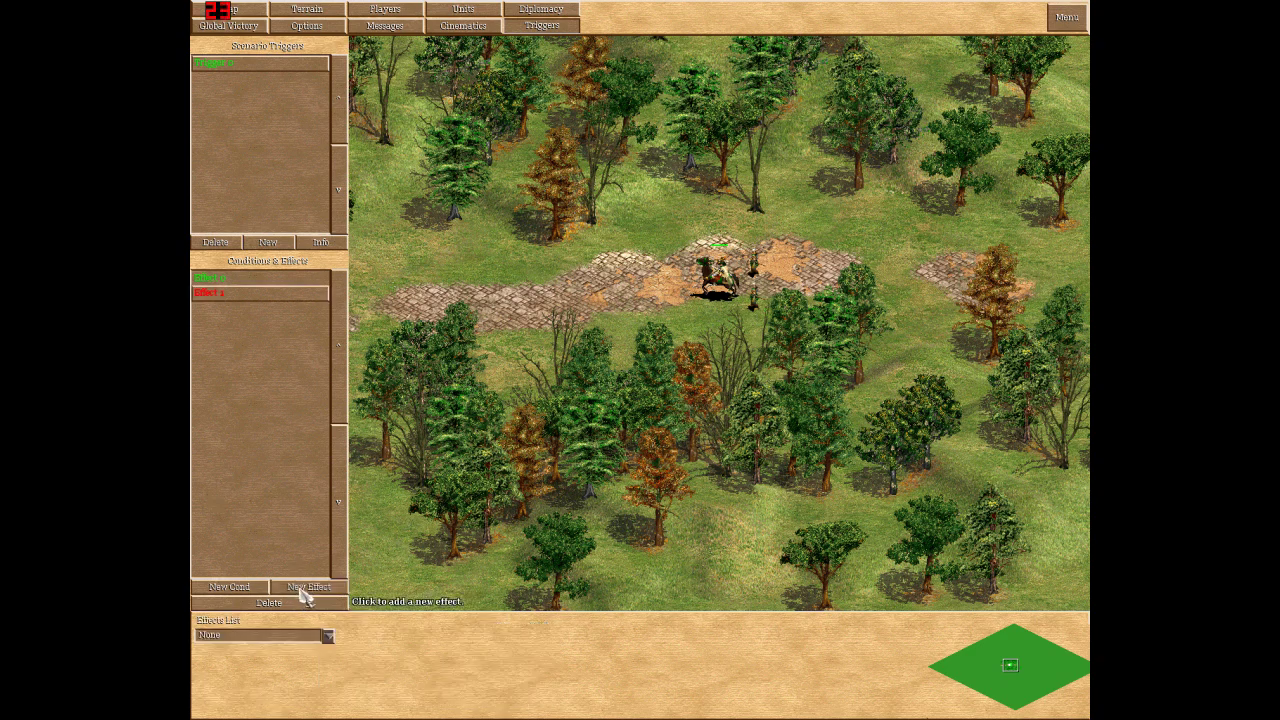
left_click(333, 636)
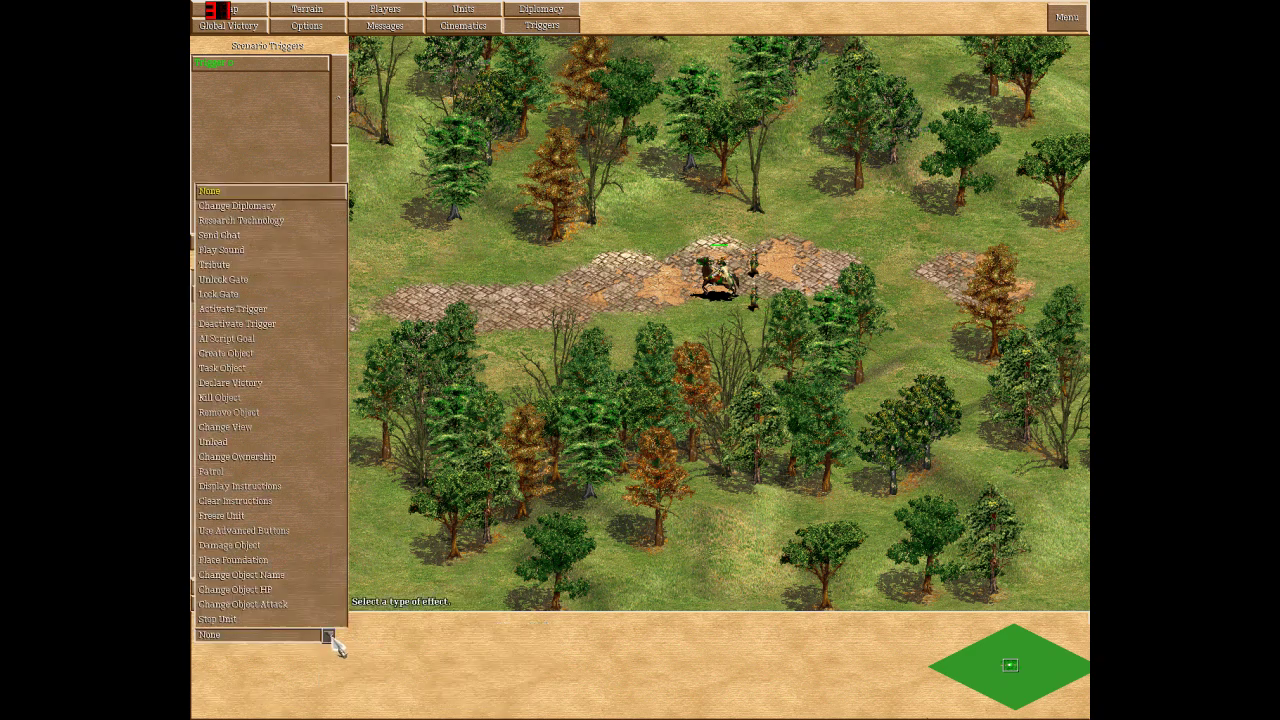
left_click(272, 592)
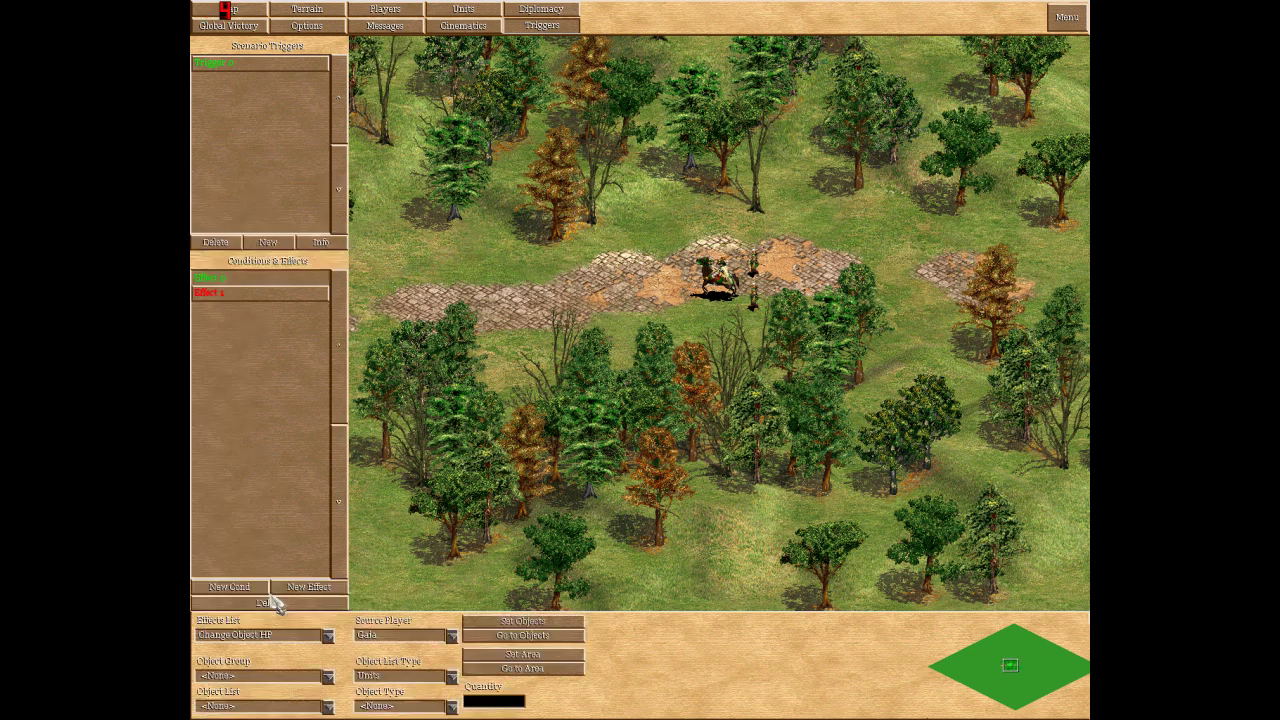
left_click(446, 636)
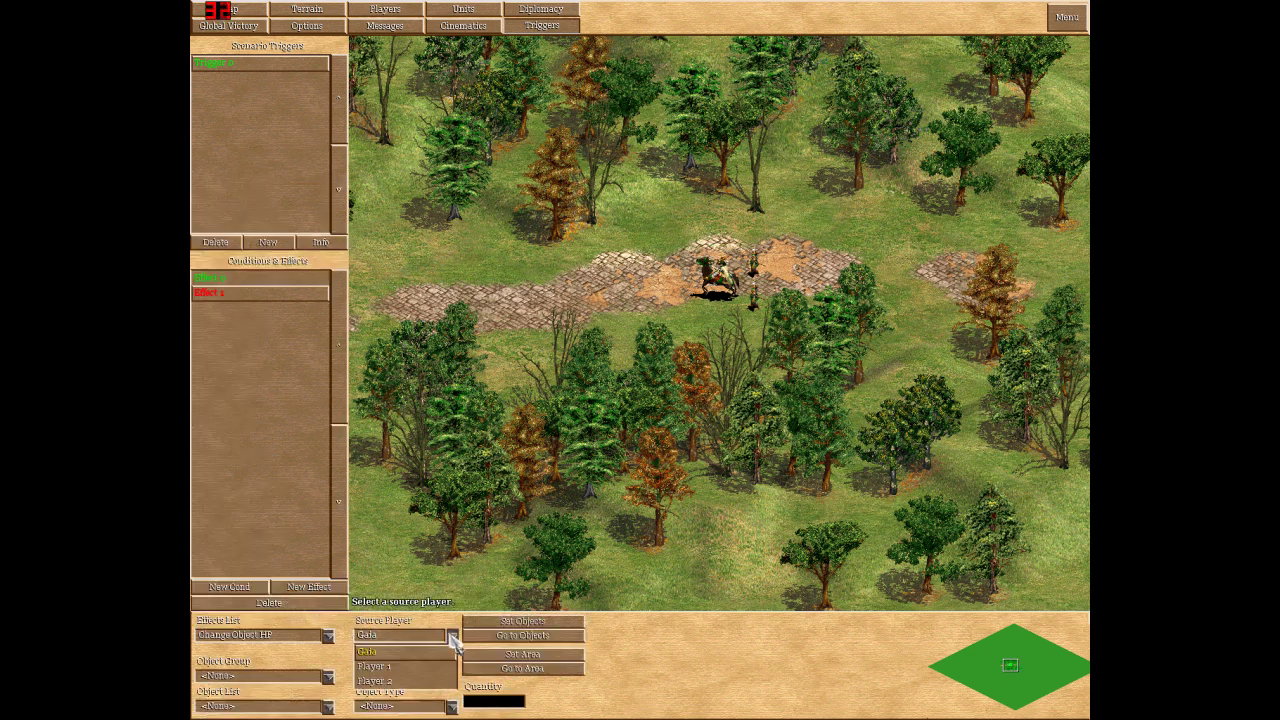
left_click(396, 667)
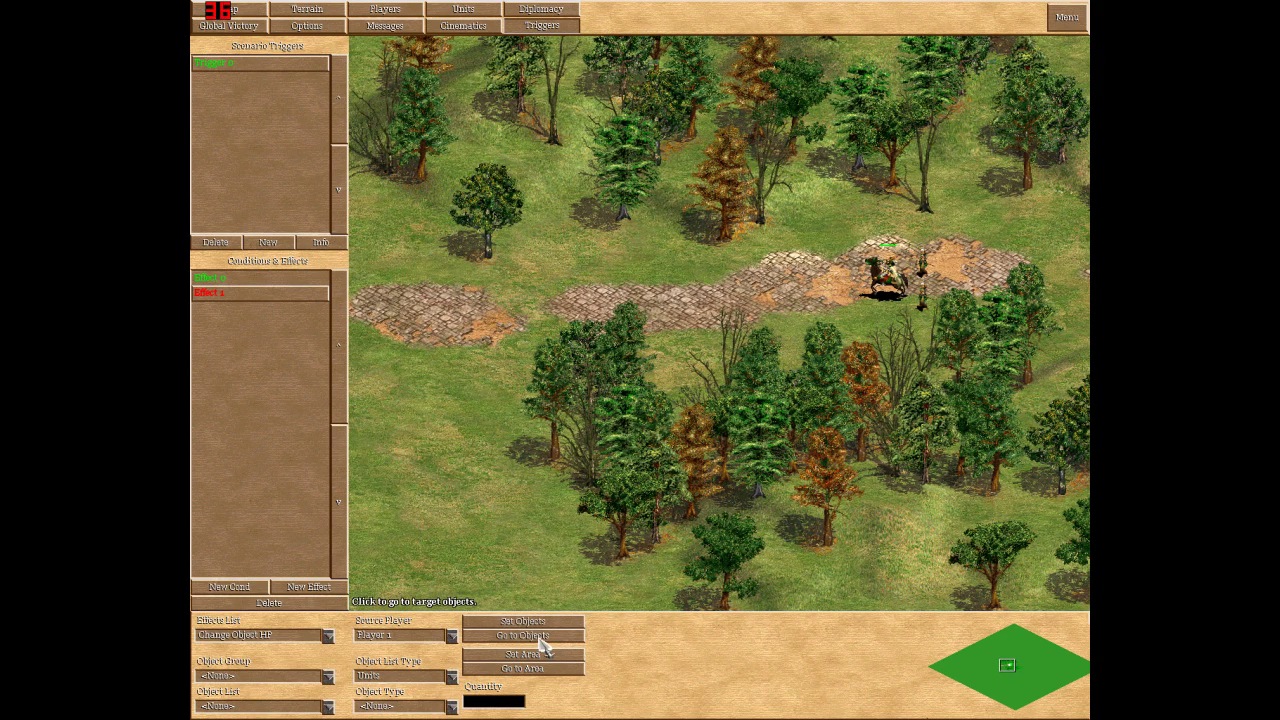
left_click(537, 638)
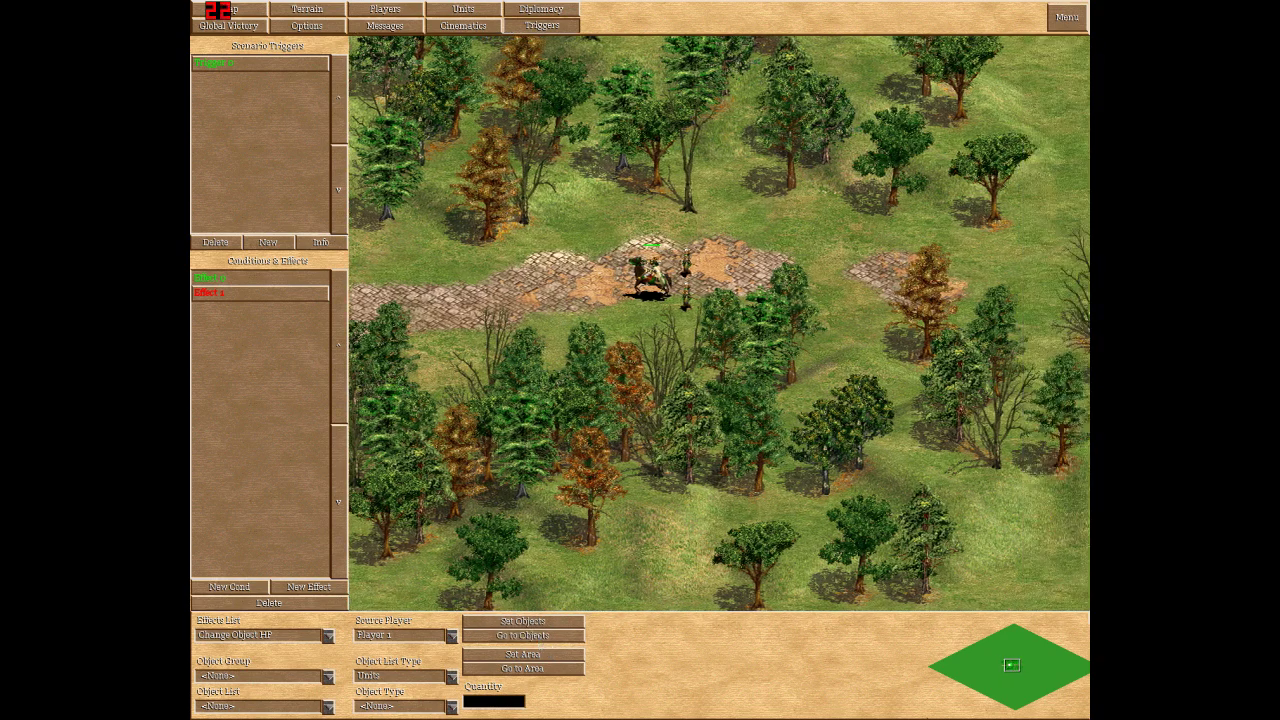
left_click(231, 297)
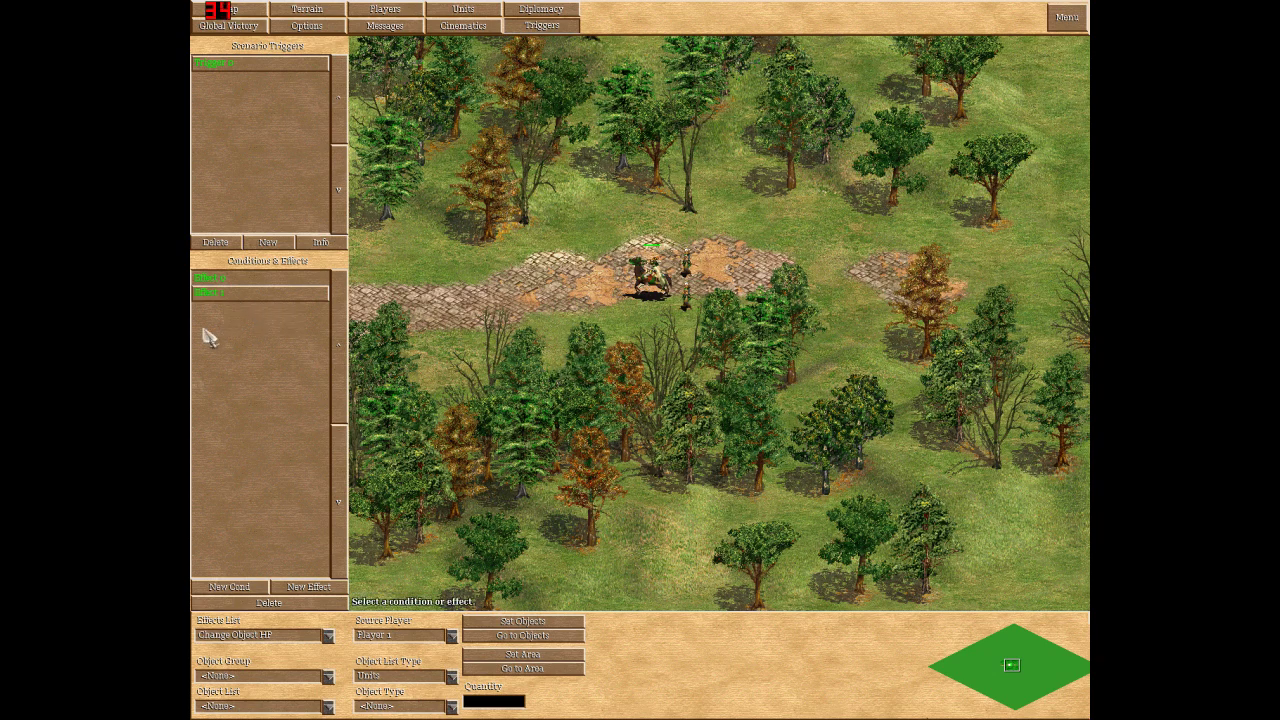
Step: Add a Change Object Attack effect to the trigger and assign the mounted unit as its target
left_click(312, 589)
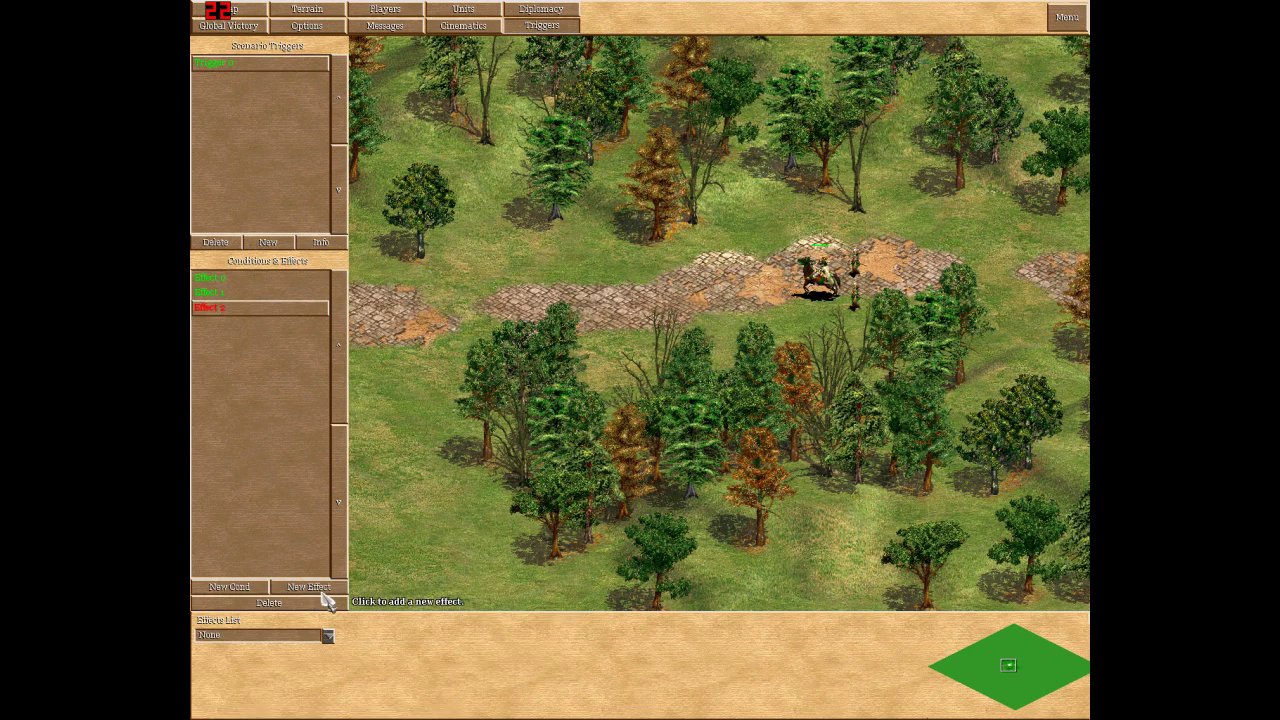
left_click(327, 636)
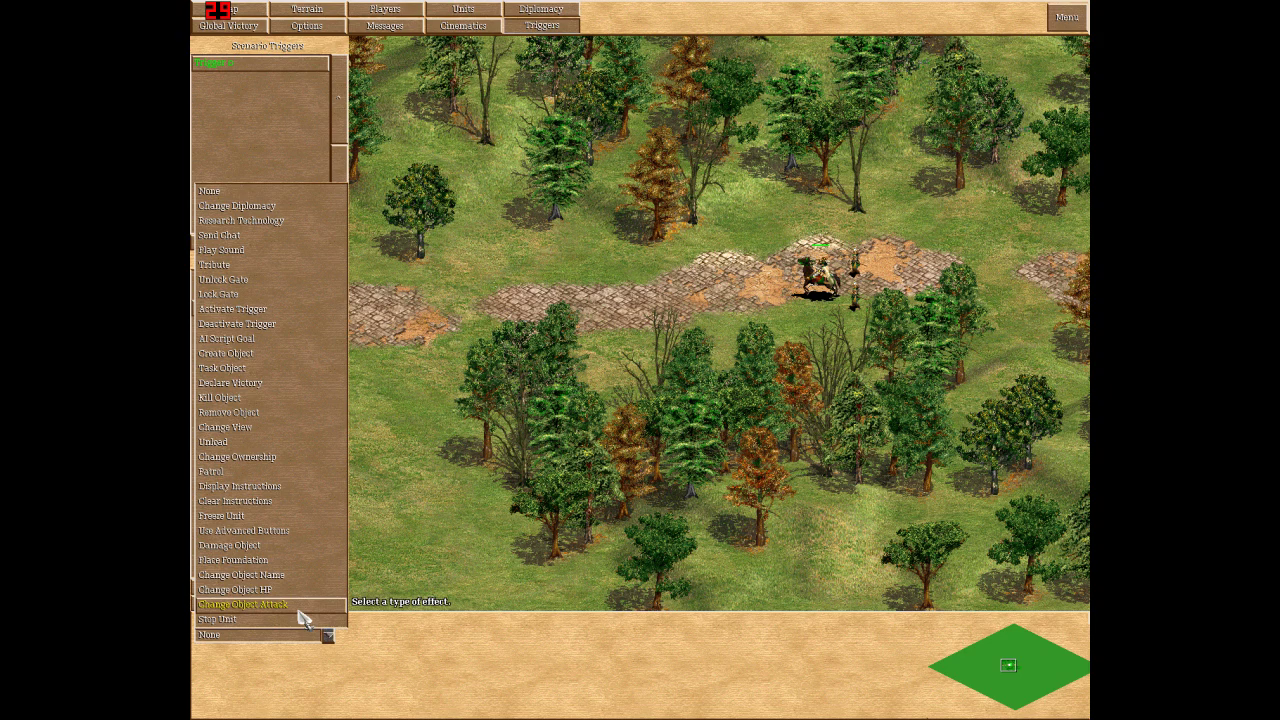
left_click(298, 607)
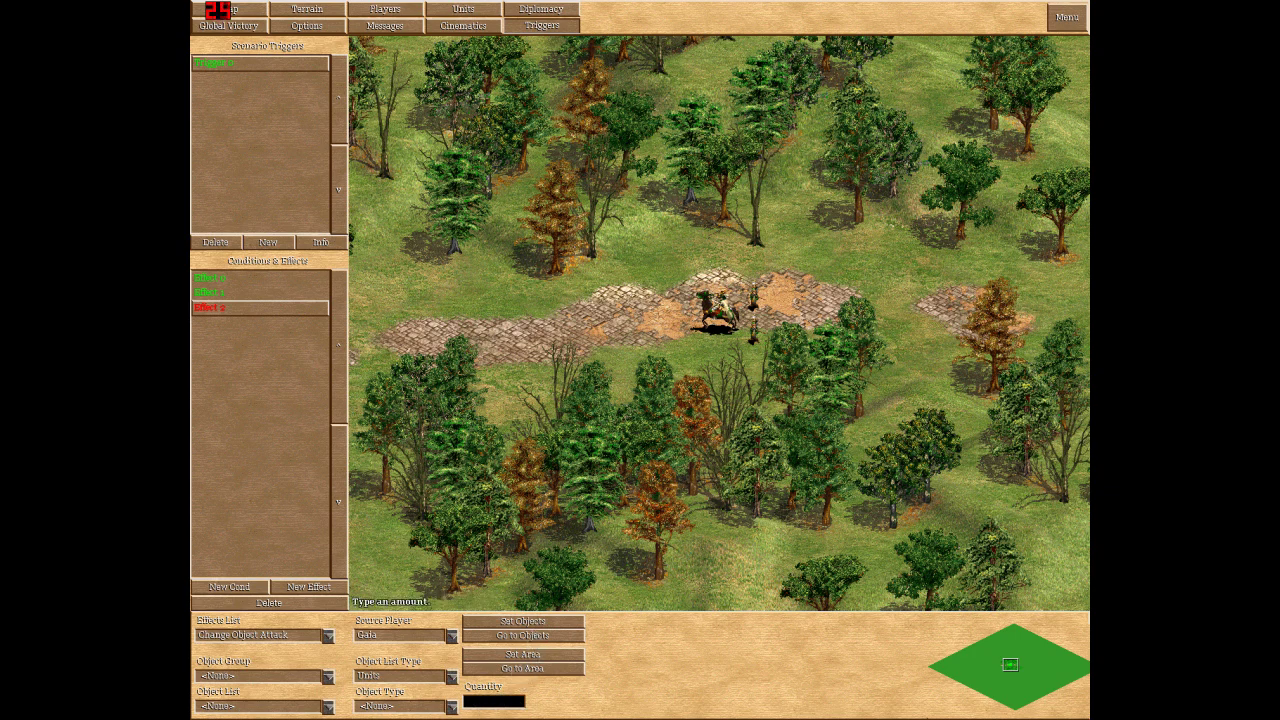
left_click(519, 625)
left_click(726, 312)
left_click(500, 636)
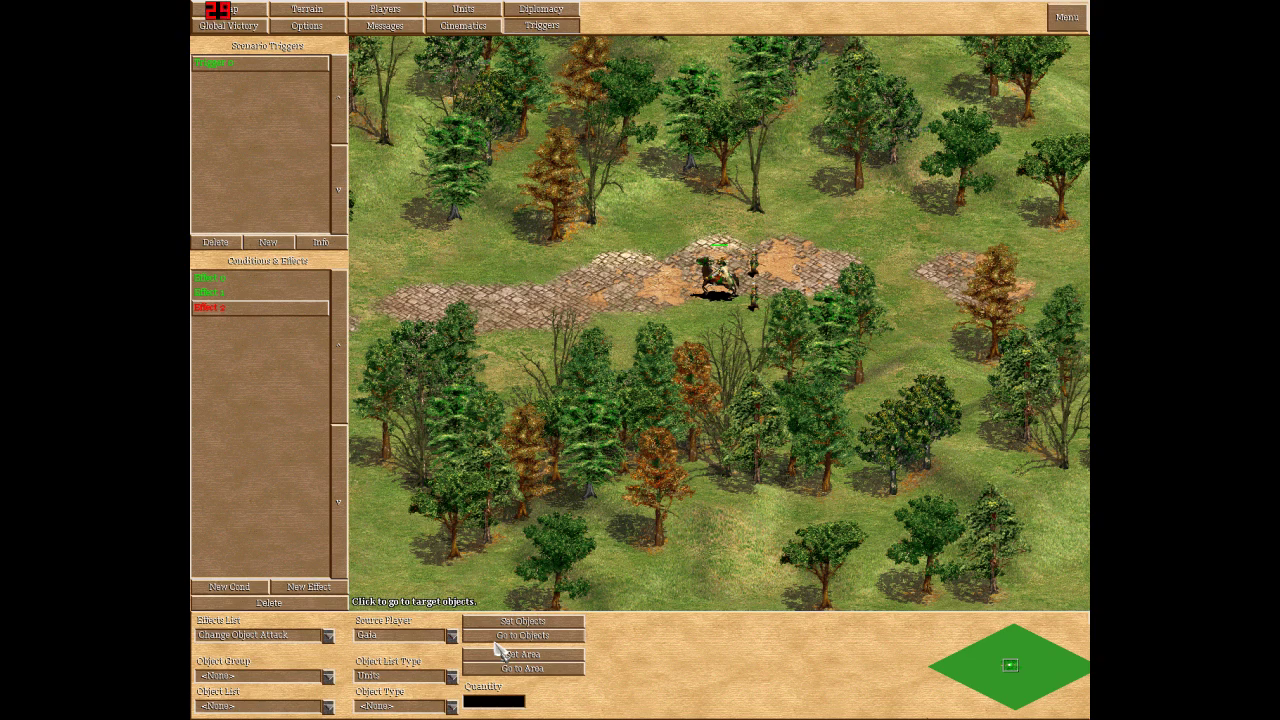
left_click(207, 308)
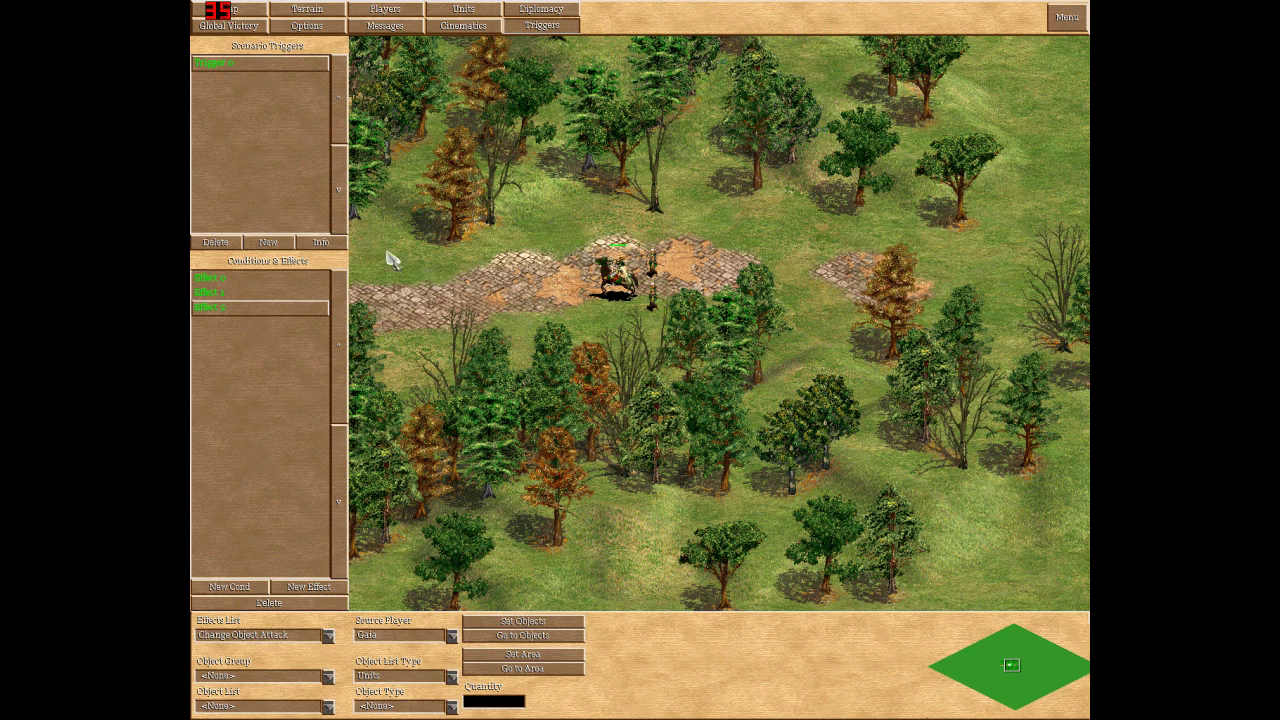
key("Left")
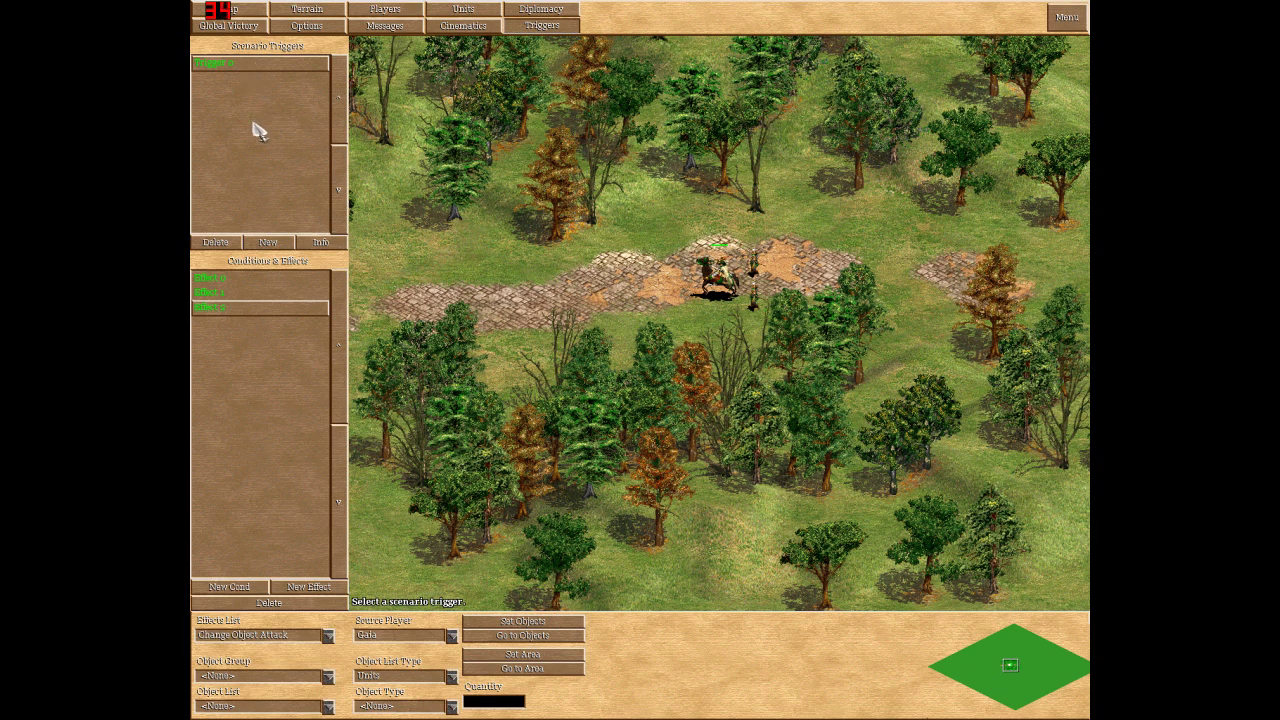
key("Left")
key("Left")
key("Left")
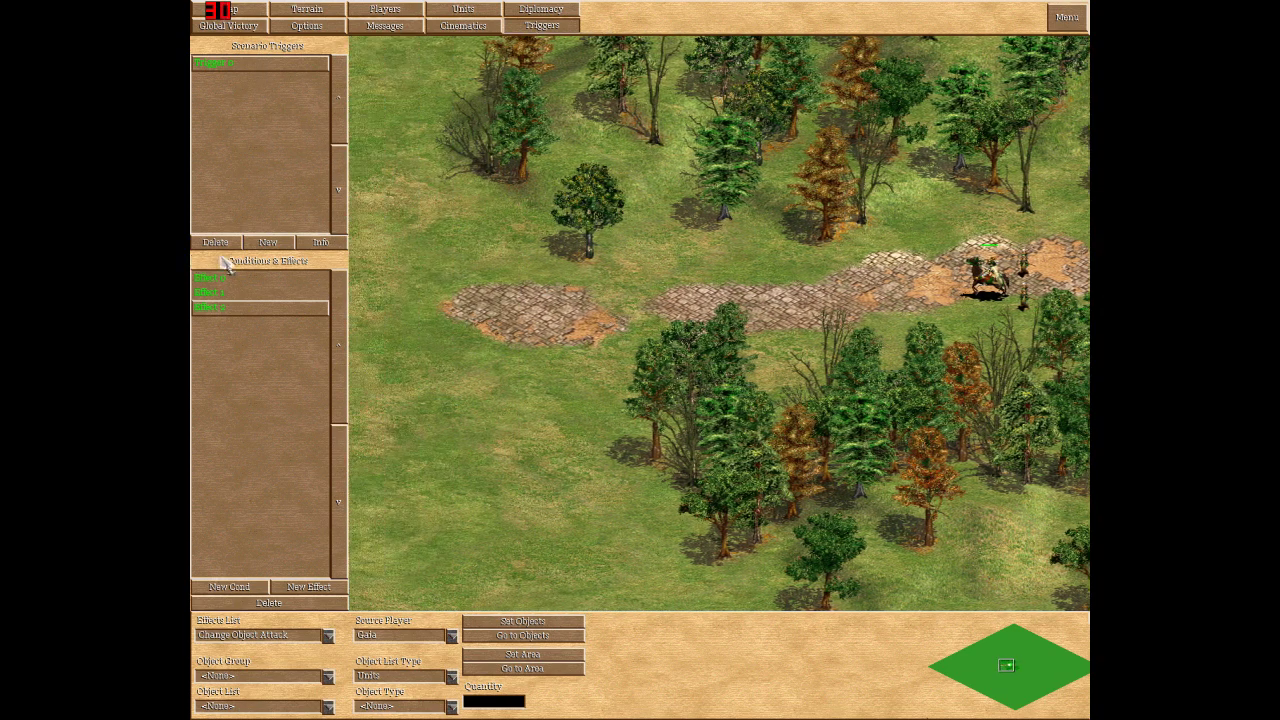
key("Right")
key("Right")
key("Right")
key("Right")
key("Right")
key("Right")
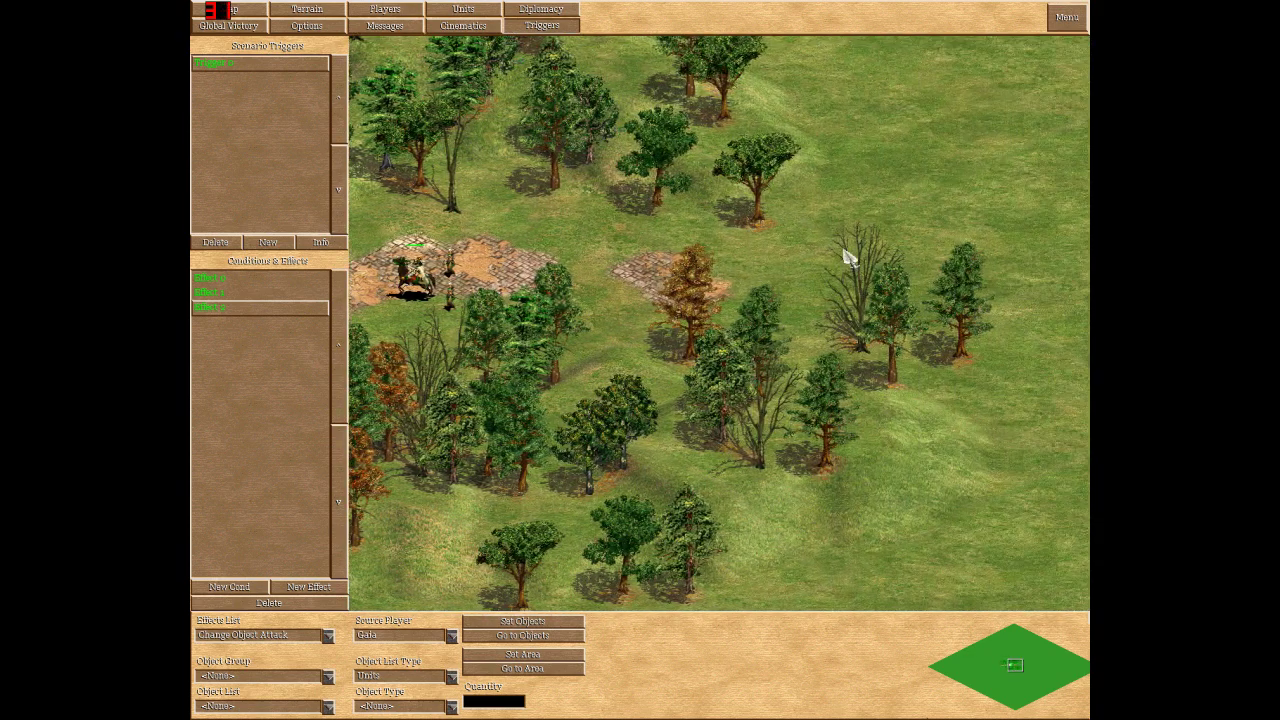
key("Left")
key("Left")
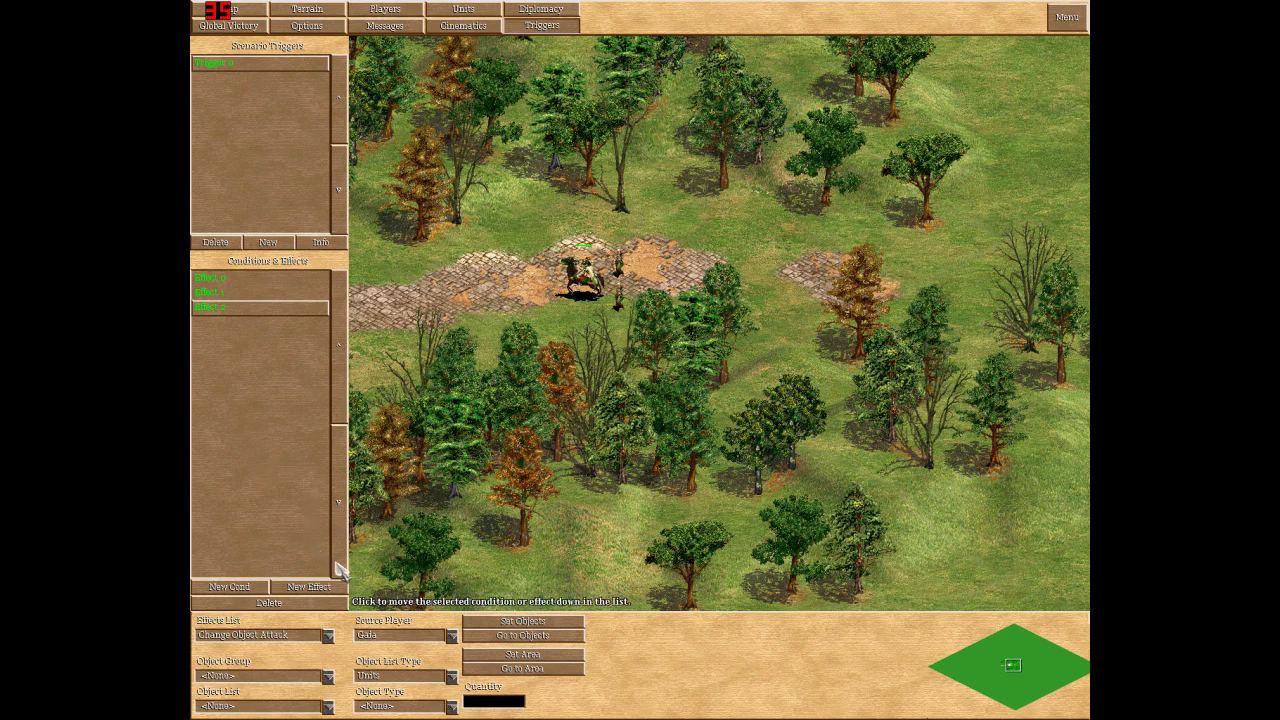
mouse_move(192, 401)
mouse_move(932, 2)
mouse_move(192, 718)
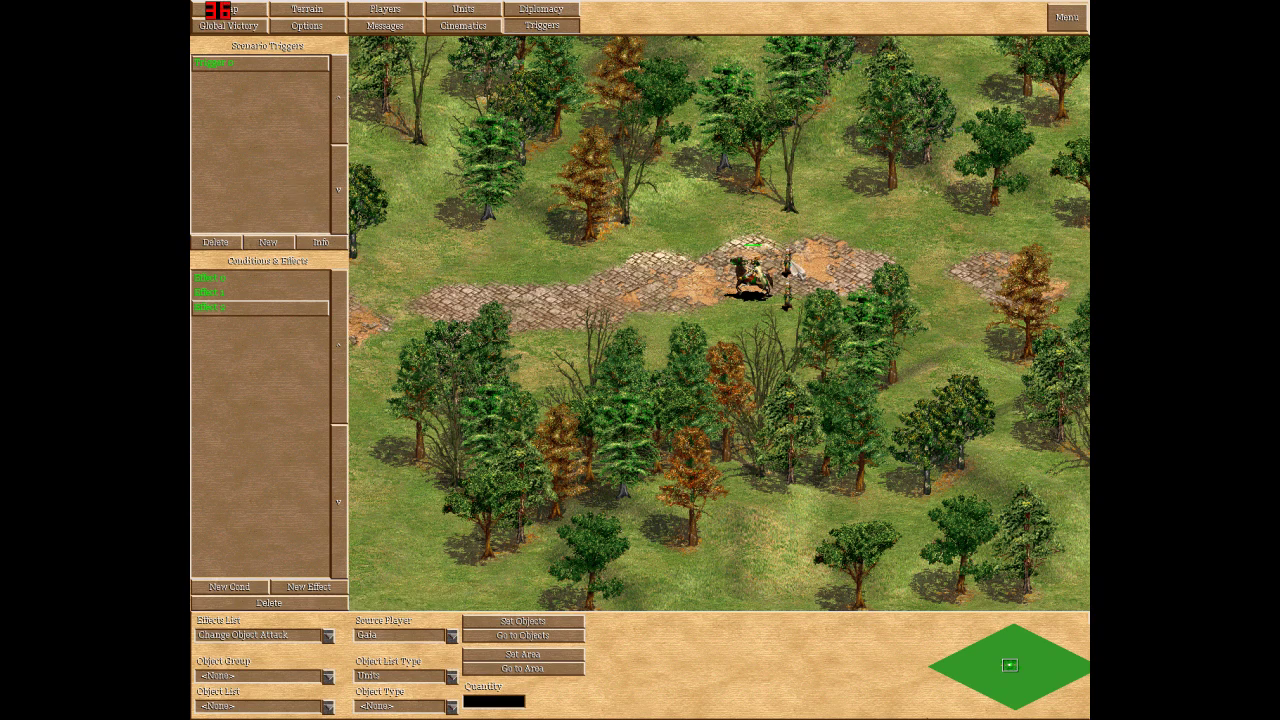
key("Right")
key("Up")
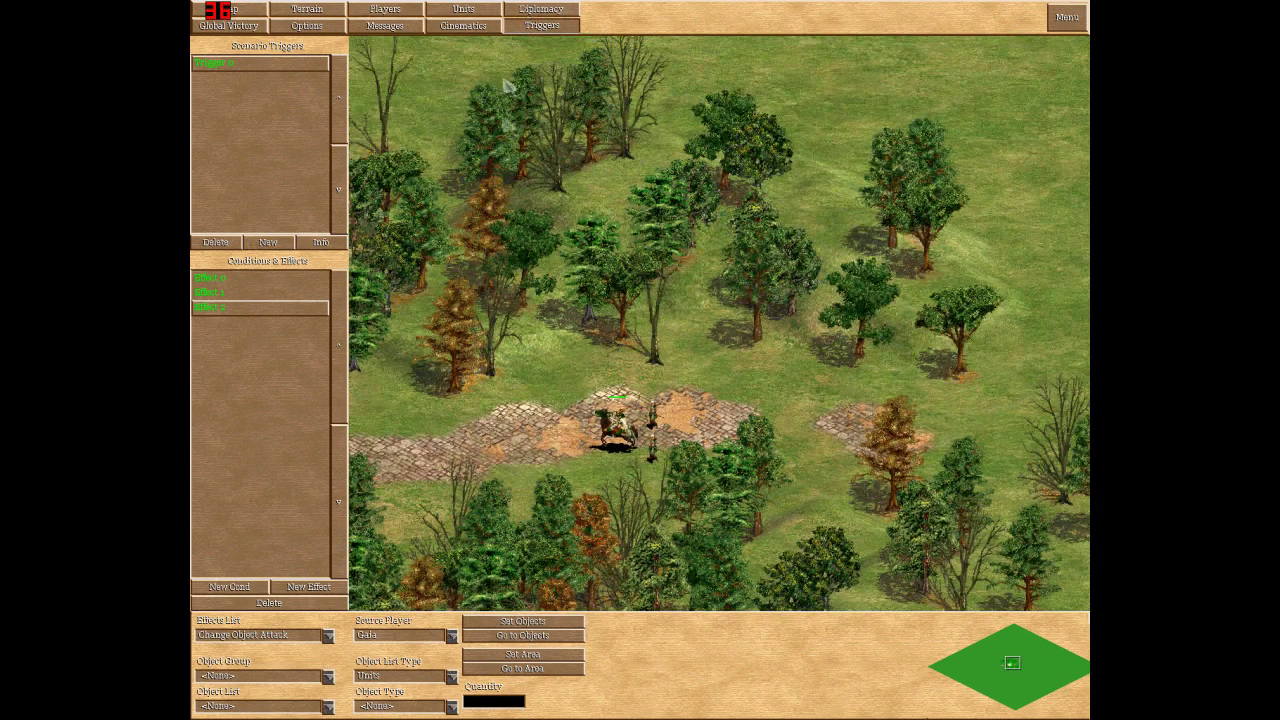
Step: Add another Change Object Name effect and target both foot units beside the mounted unit with one area selection
left_click(308, 594)
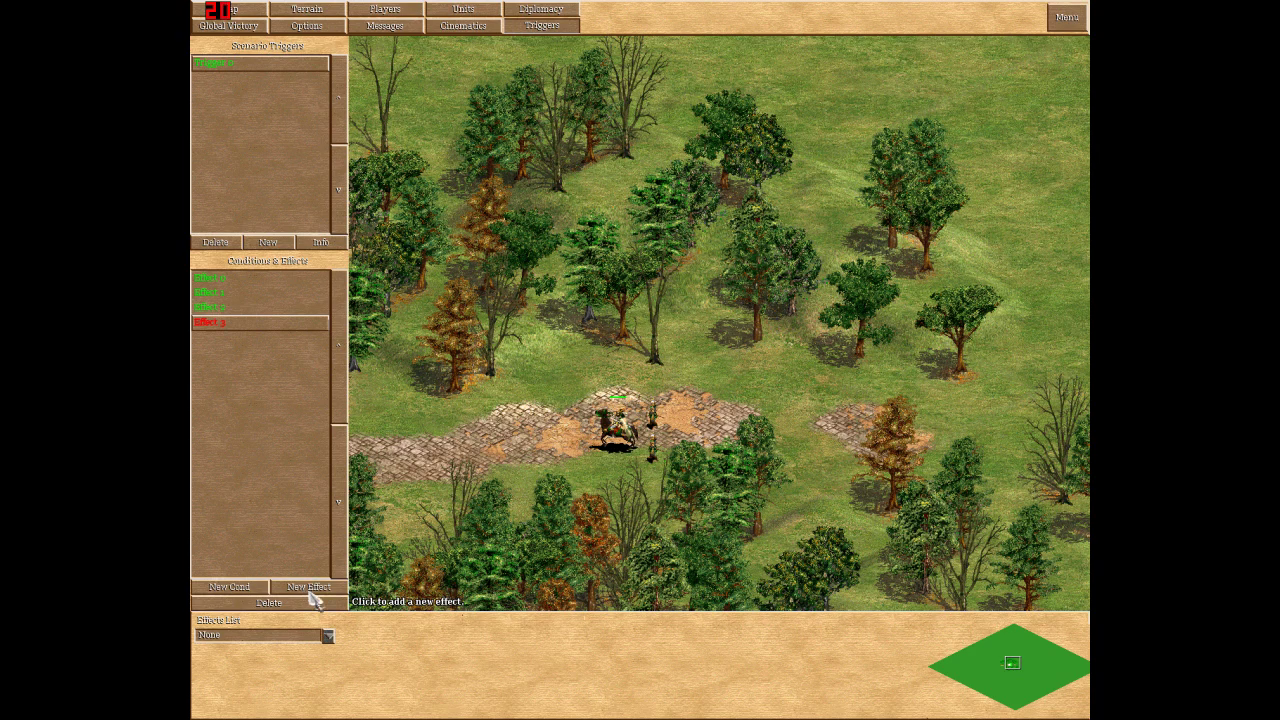
left_click(327, 635)
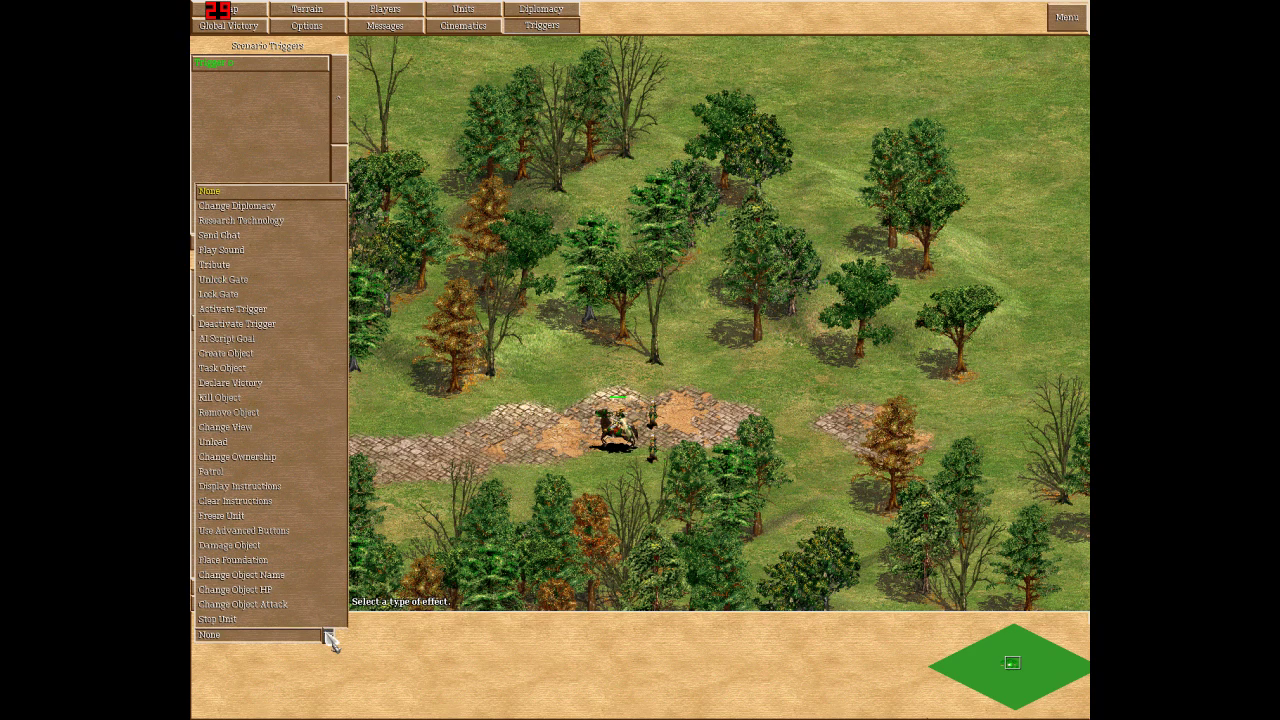
left_click(295, 578)
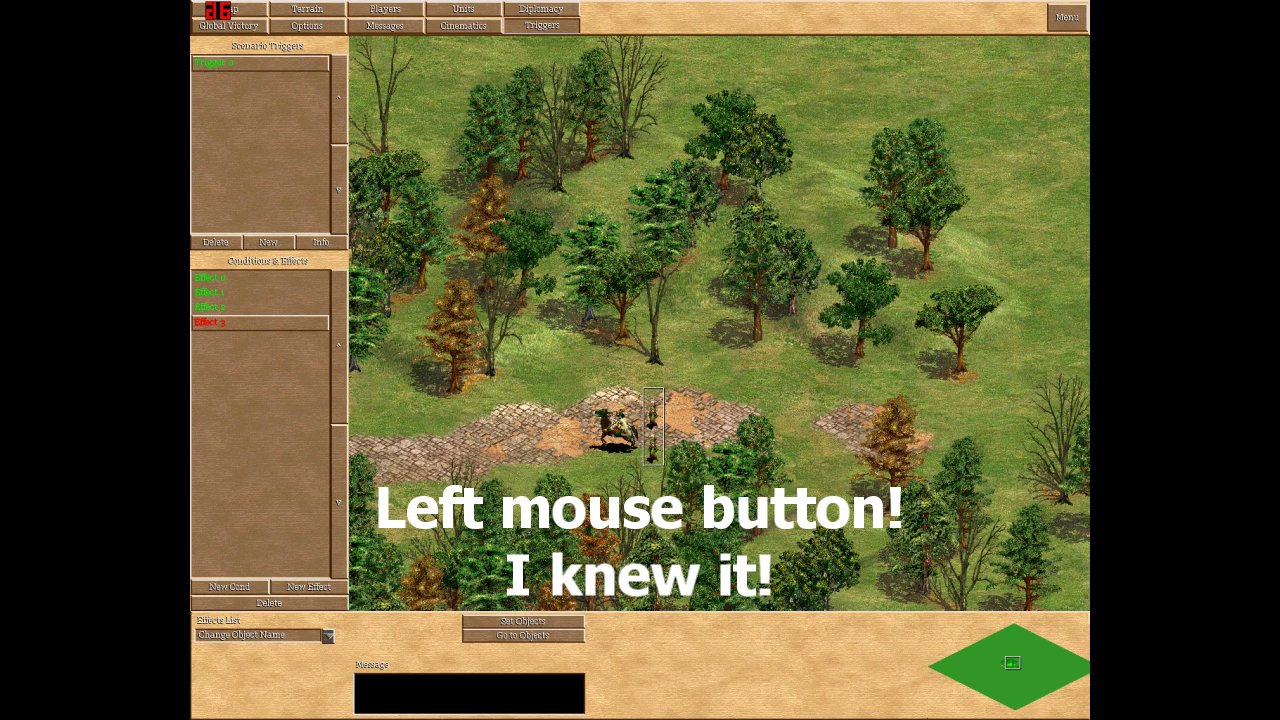
left_click_drag(663, 466, 664, 467)
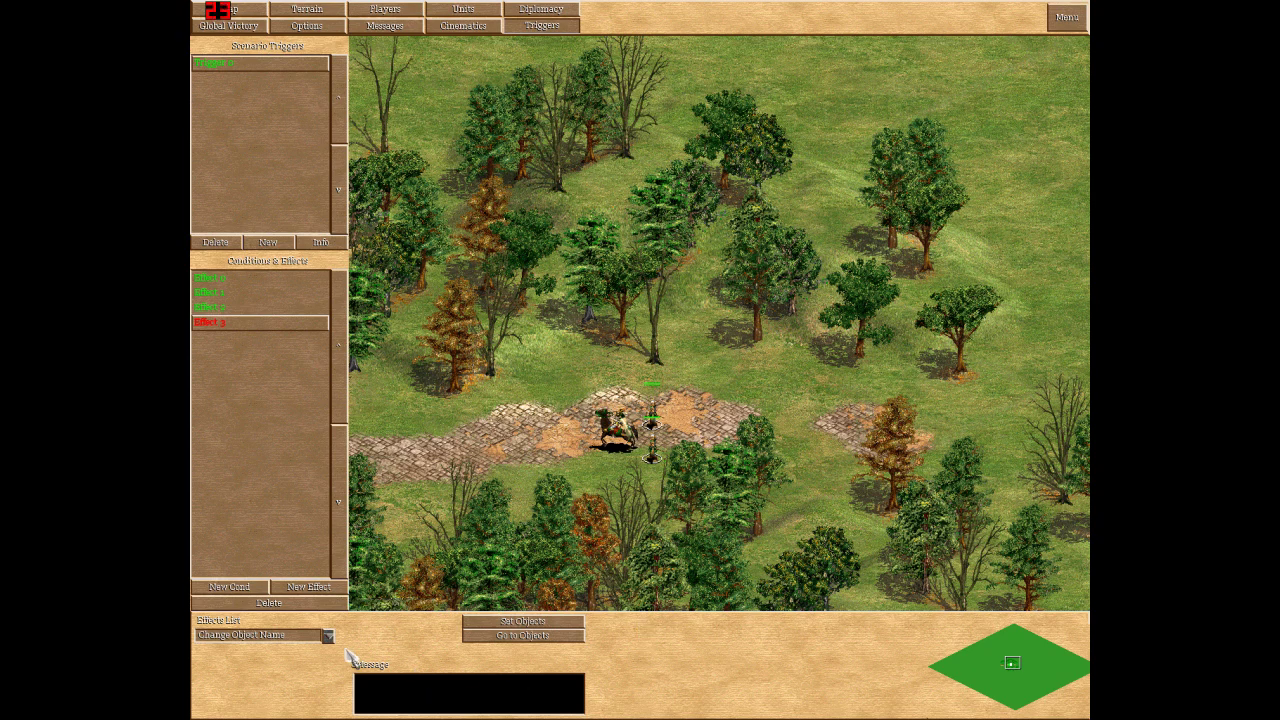
left_click(233, 322)
Step: Check which units the existing effects target on the map, going back to the first Change Object Name effect
mouse_move(1088, 580)
mouse_move(700, 718)
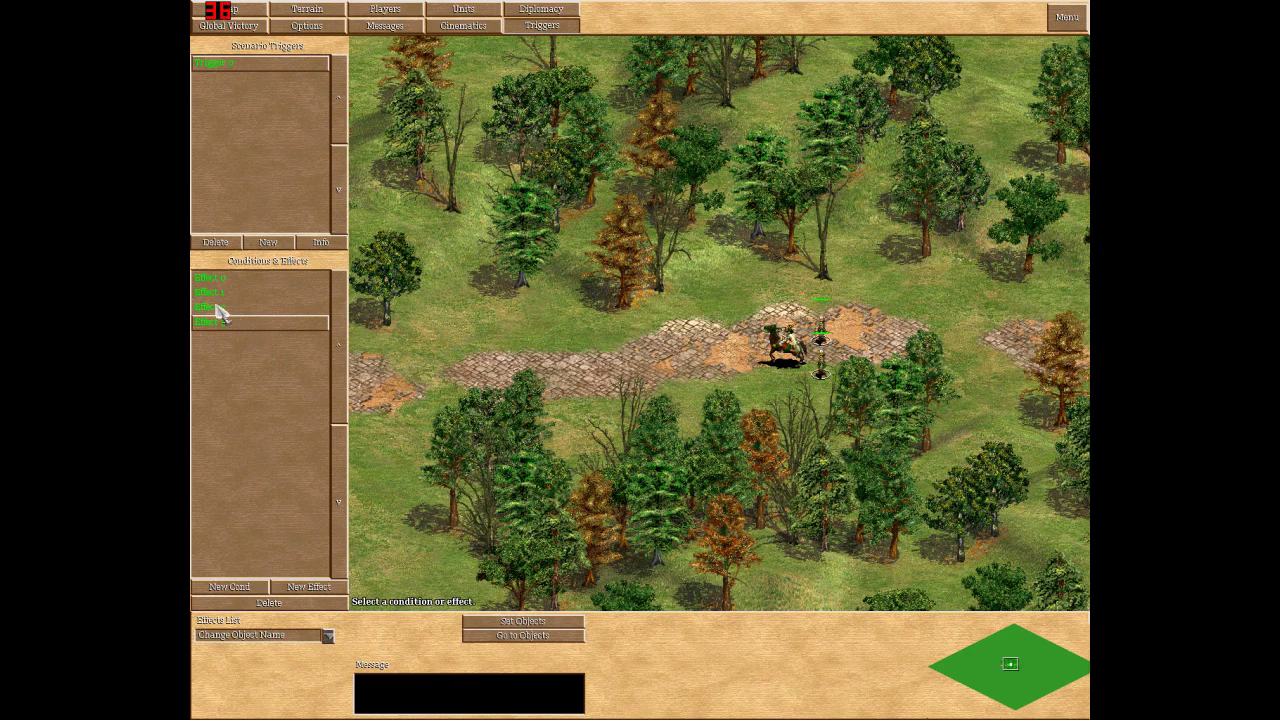
left_click(217, 306)
left_click(218, 284)
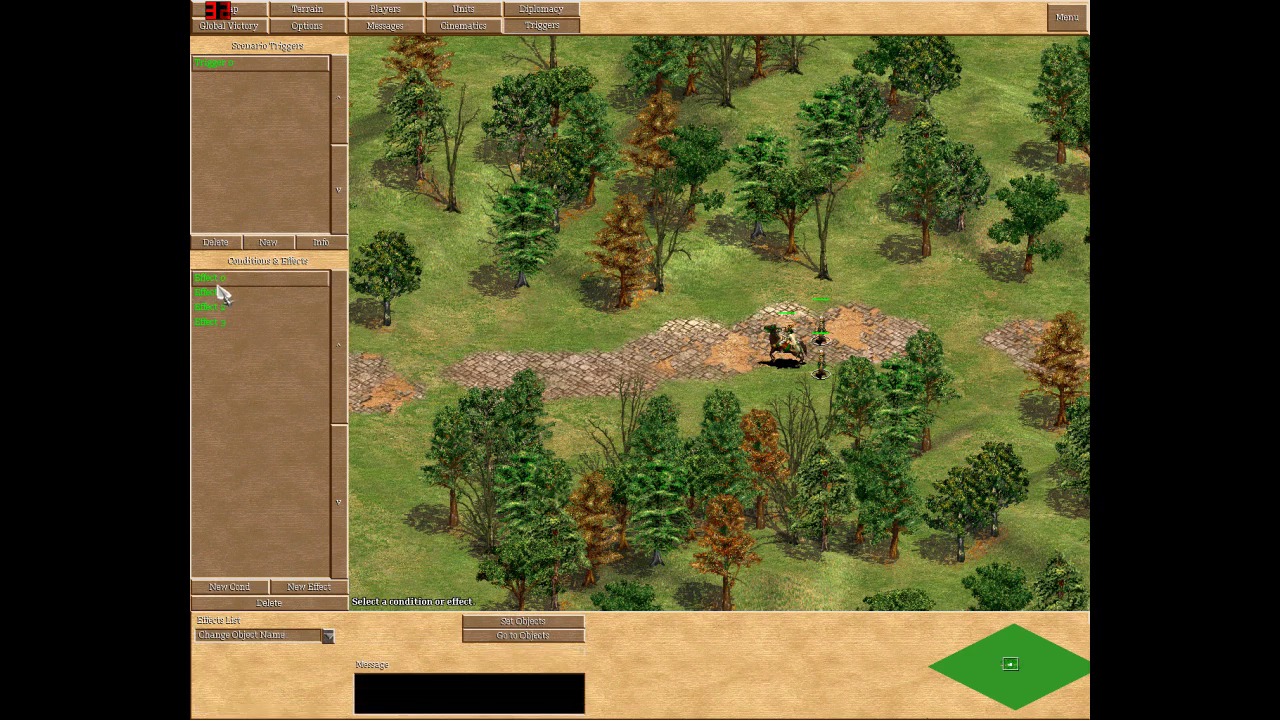
key("Right")
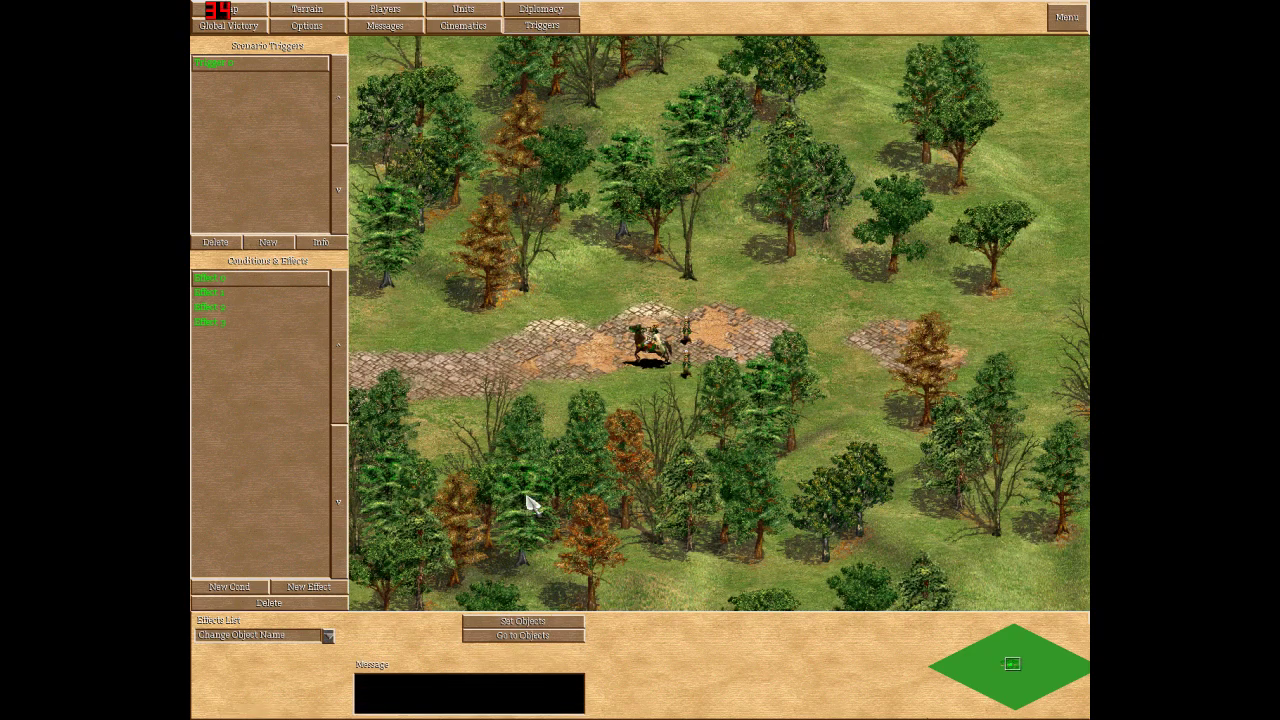
mouse_move(191, 424)
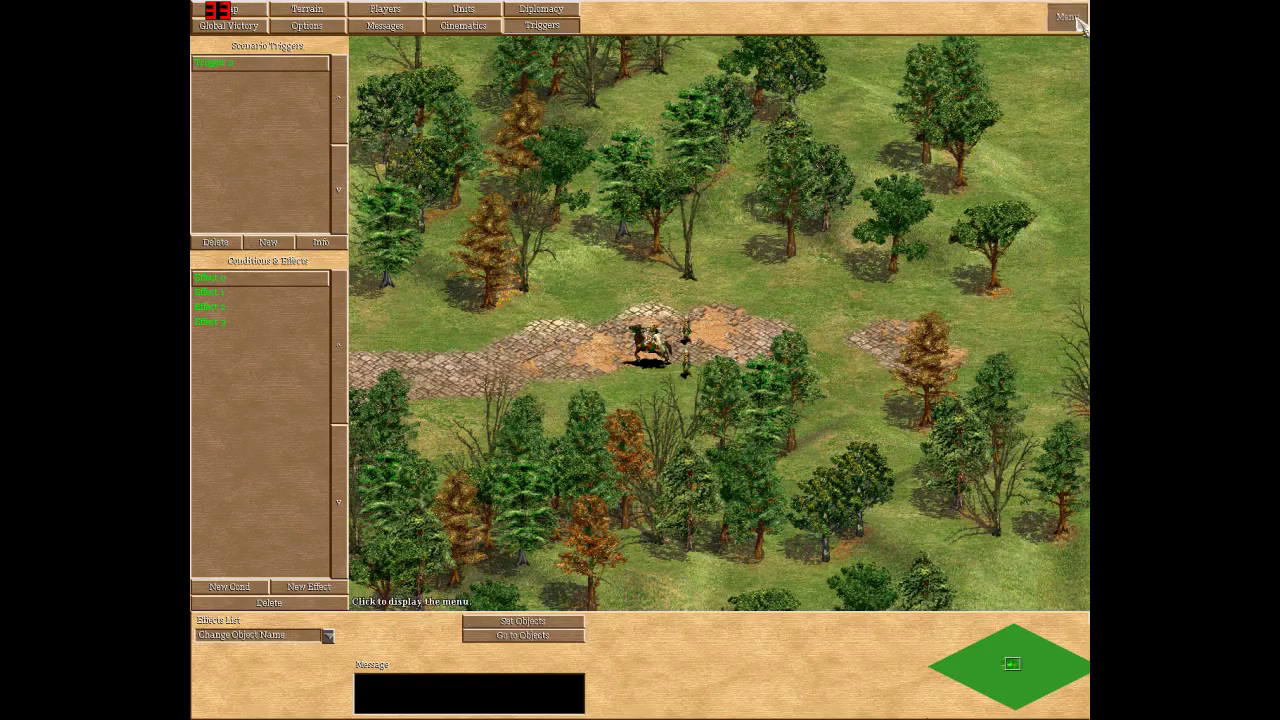
Step: Test the scenario and inspect the mounted unit's name, hit points and attack strength
left_click(1067, 17)
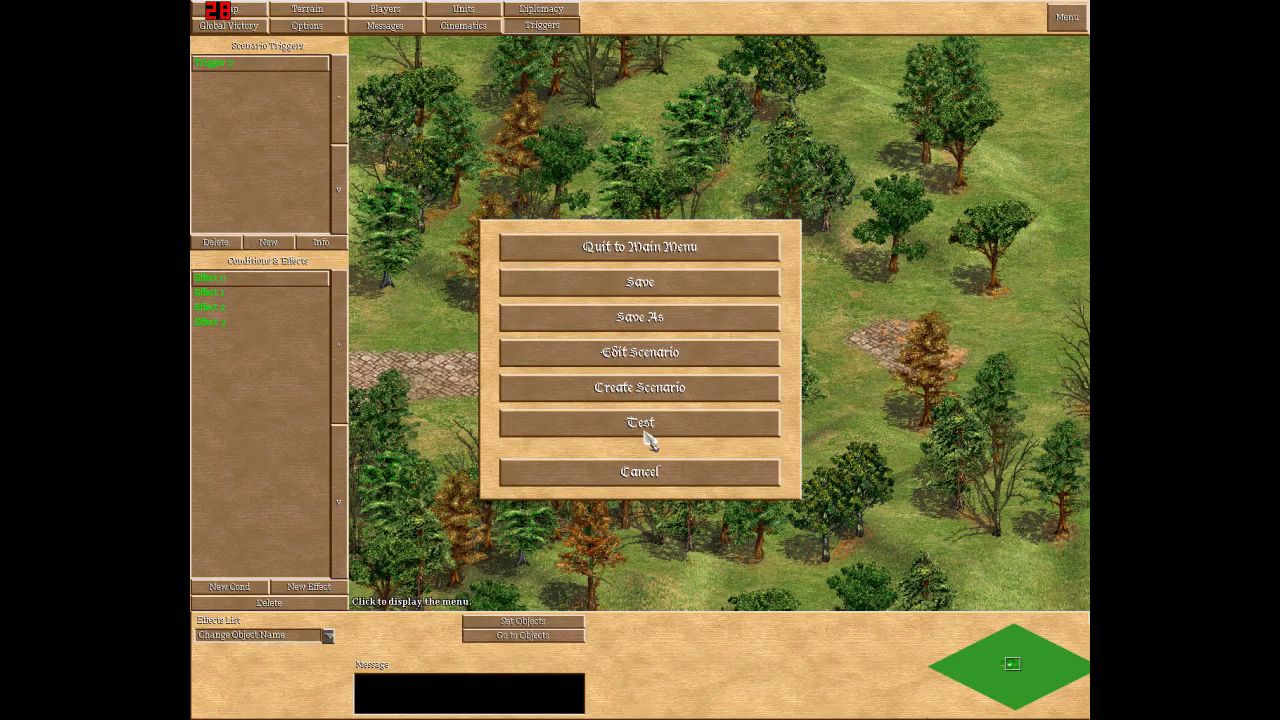
left_click(645, 425)
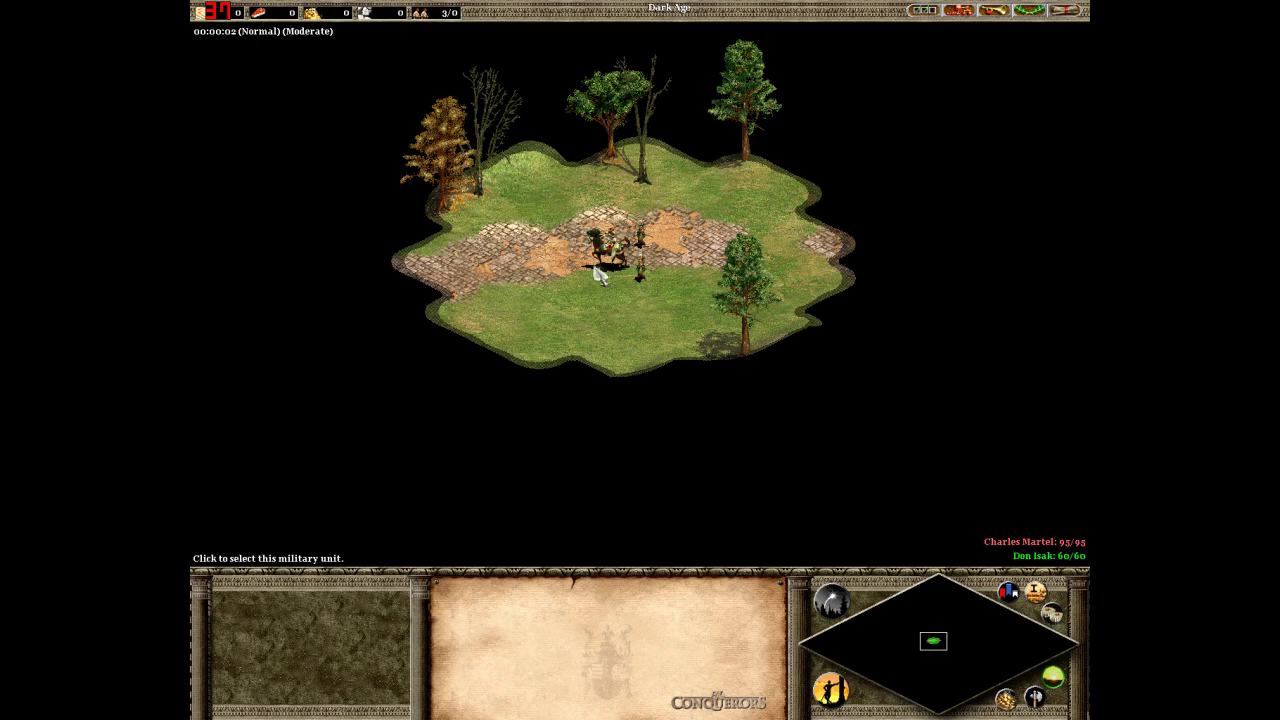
left_click(600, 256)
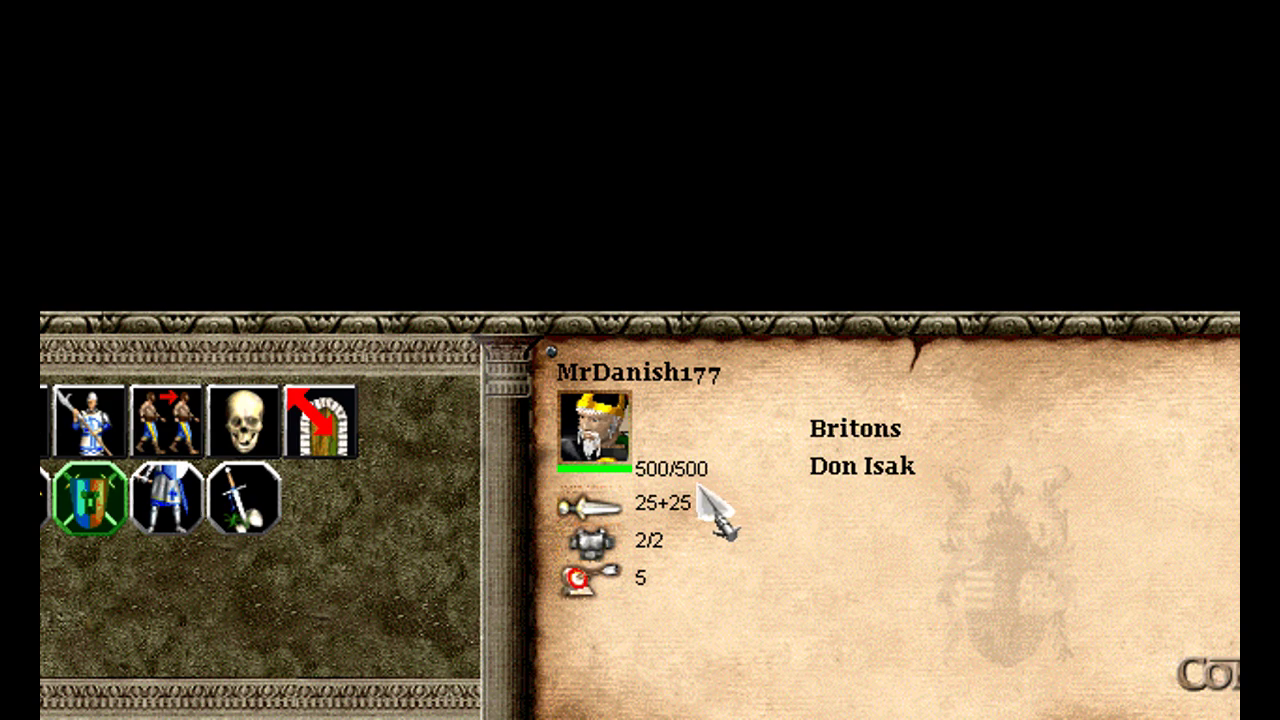
mouse_move(671, 527)
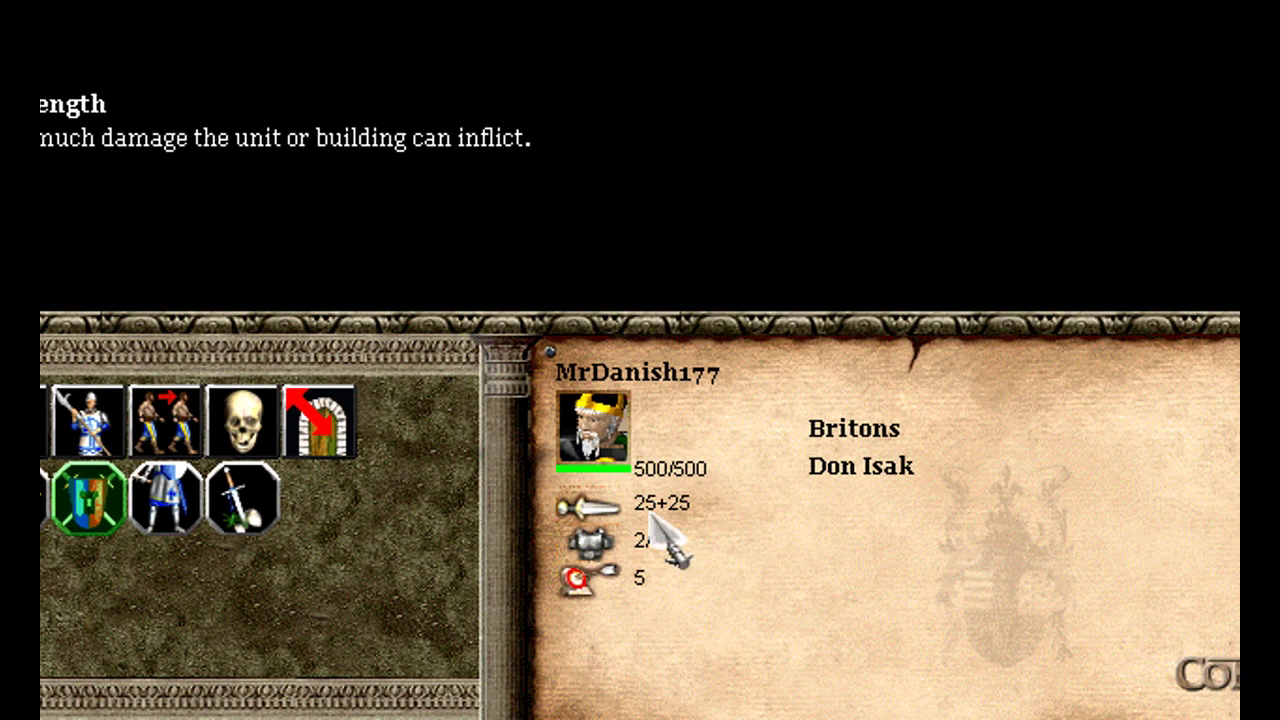